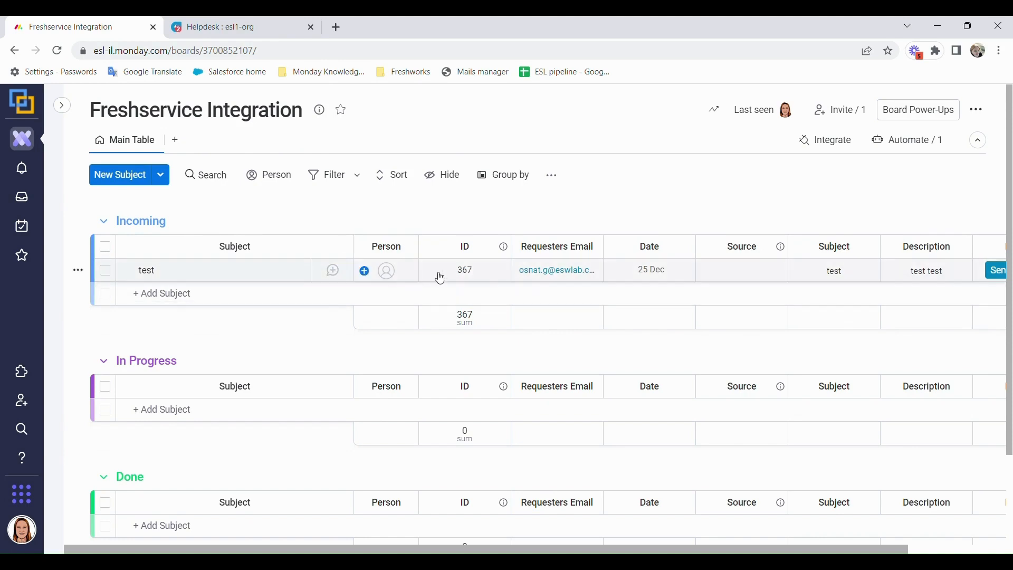
- Open the test item's ID value, then search the board-view apps for 'fres'
click(477, 267)
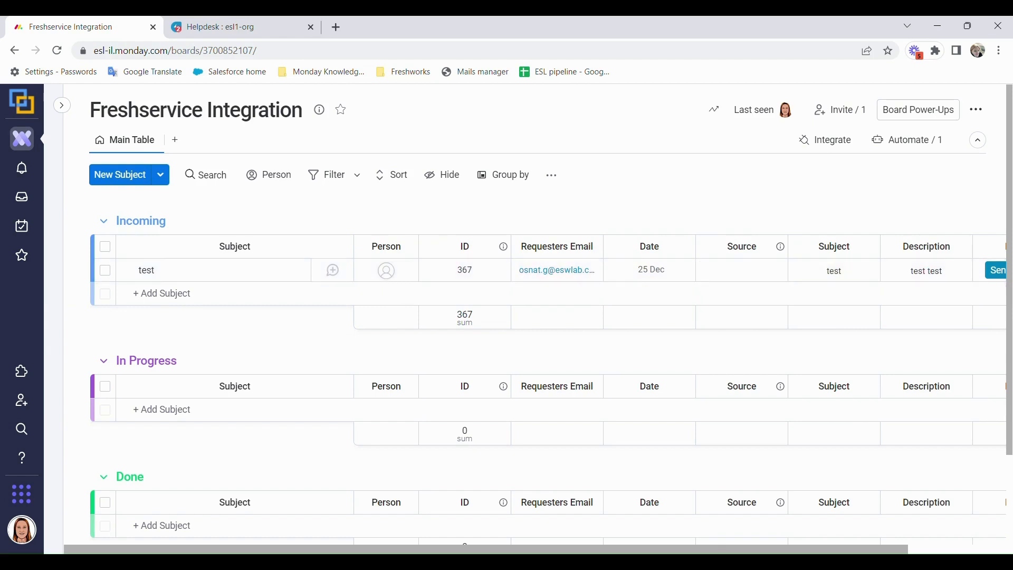
drag(767, 550, 868, 550)
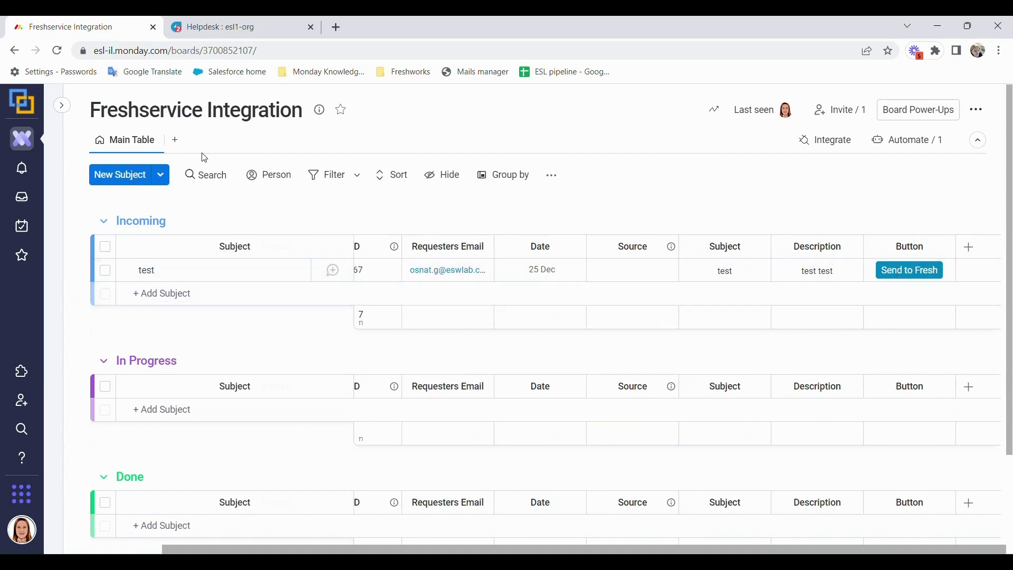
click(177, 140)
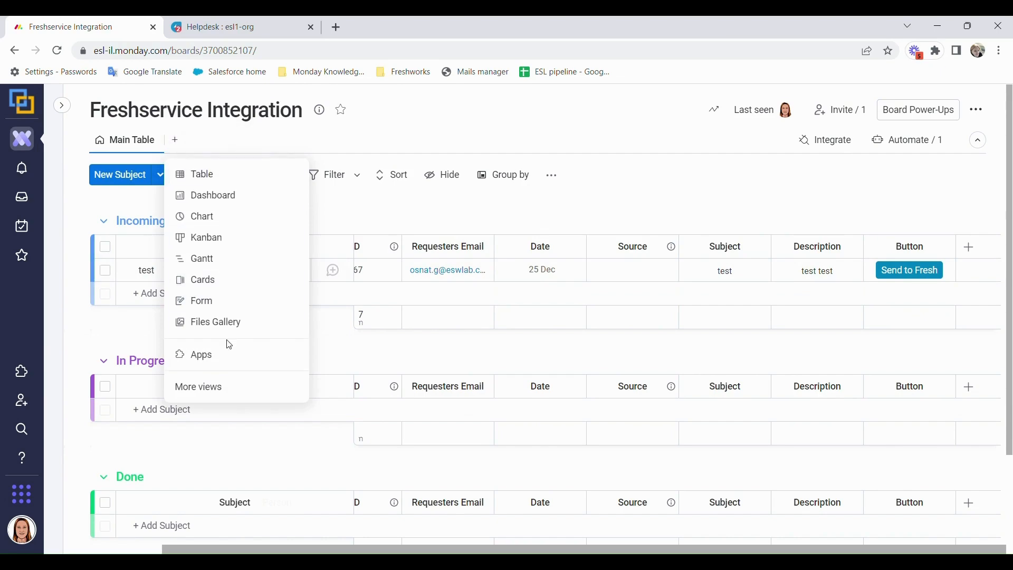
click(248, 363)
scroll(262, 231, down, 15)
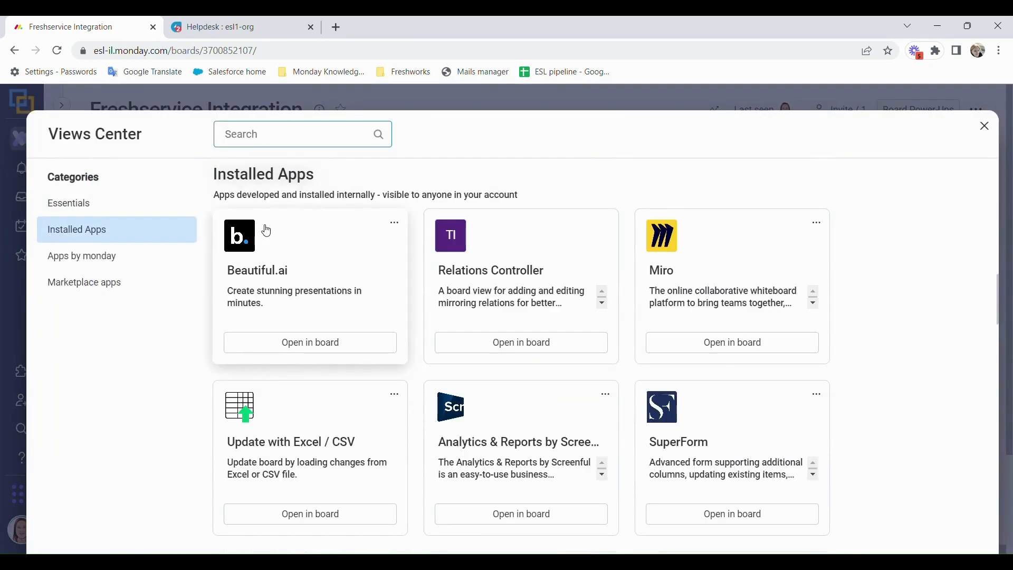
text(fres)
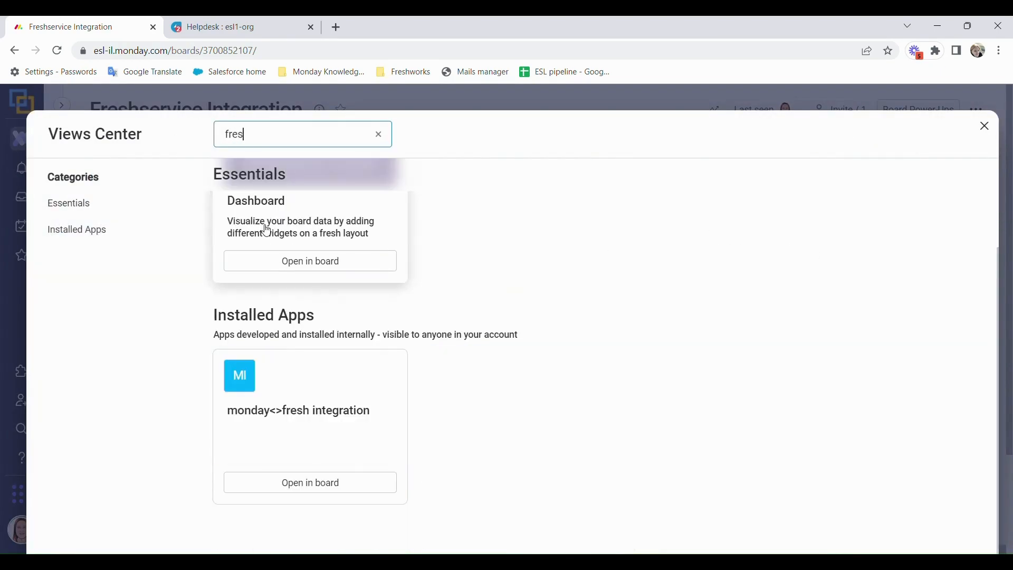
- Add the monday<>fresh app as a board view, open its connection settings, and go to Freshservice
click(259, 477)
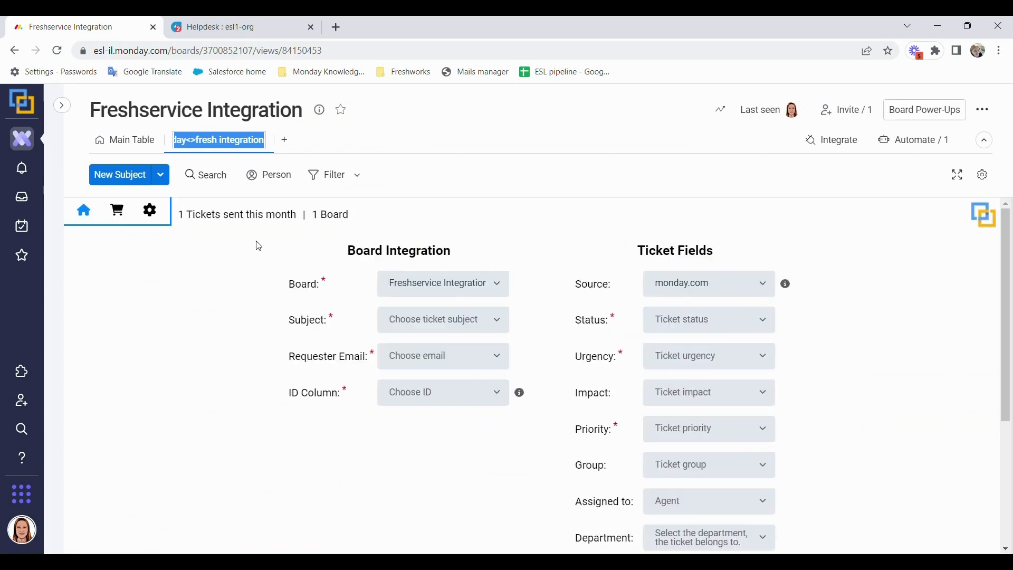
click(150, 210)
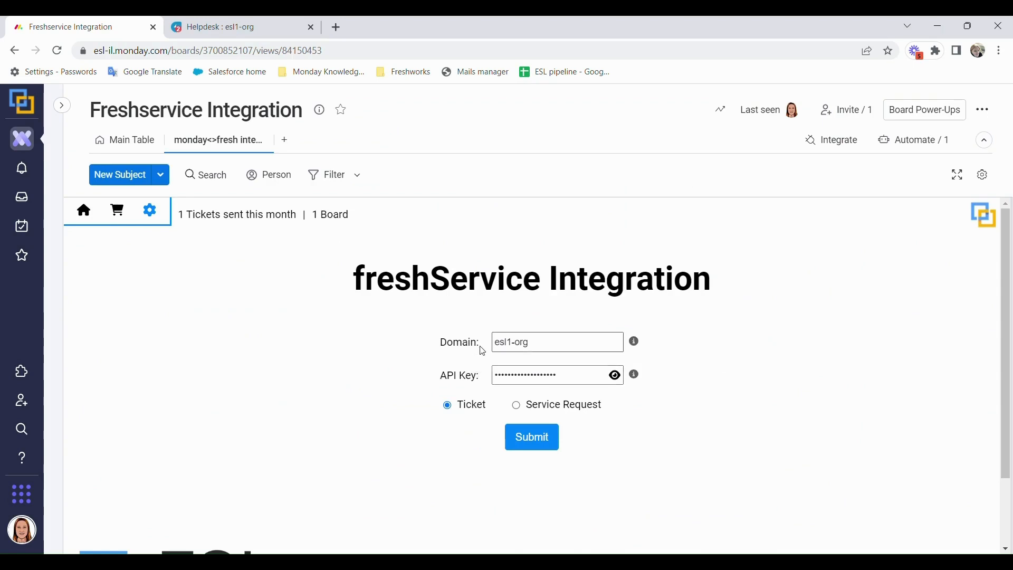
click(265, 25)
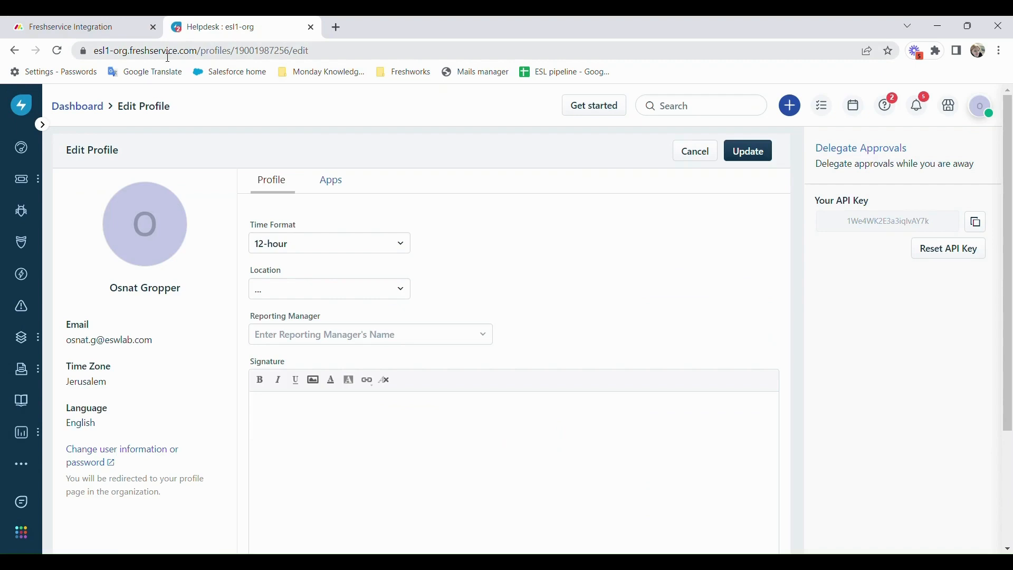
- Copy the Freshservice domain esl1-org from the address into the connection form
drag(128, 51, 94, 51)
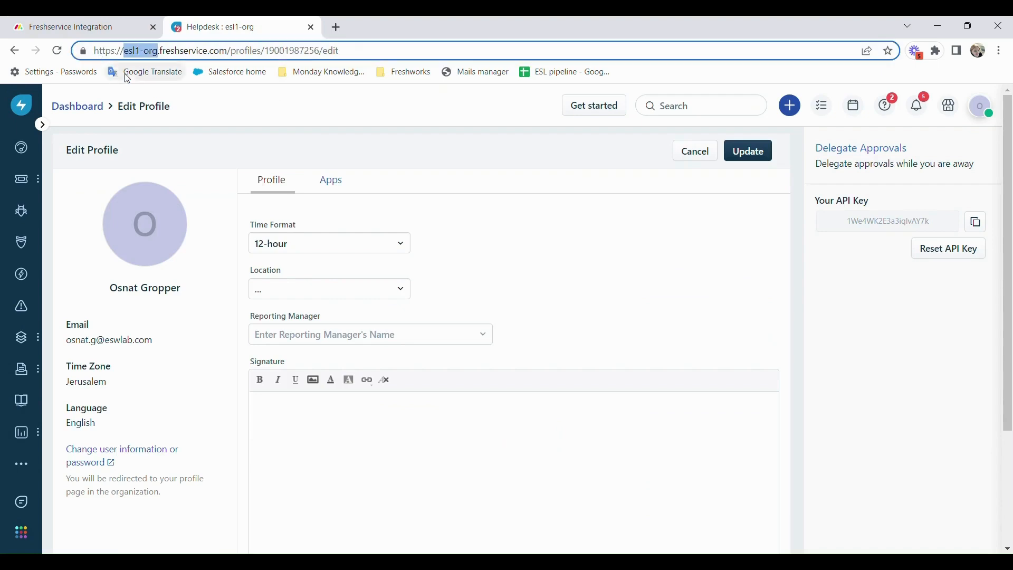
click(102, 21)
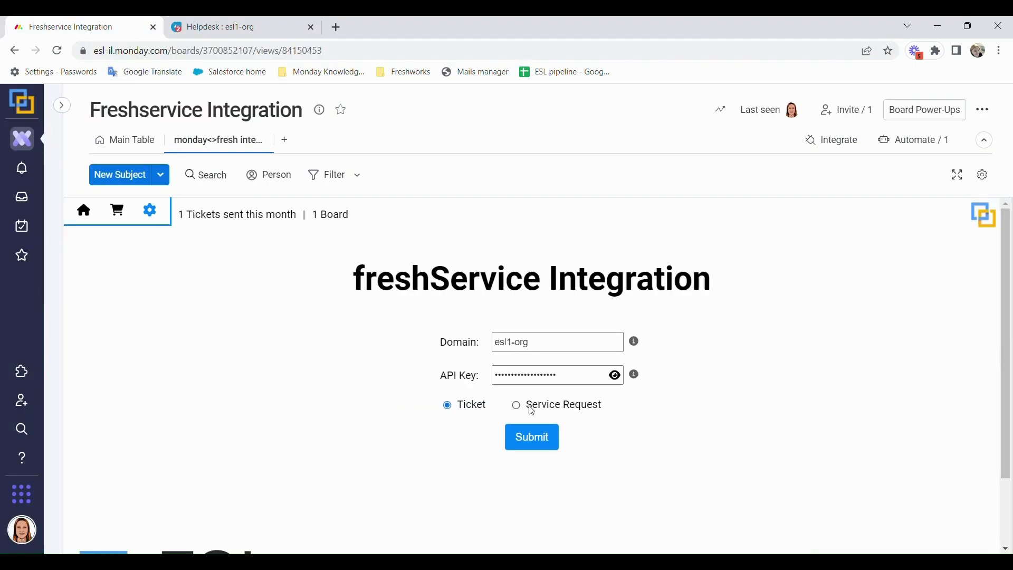
click(275, 22)
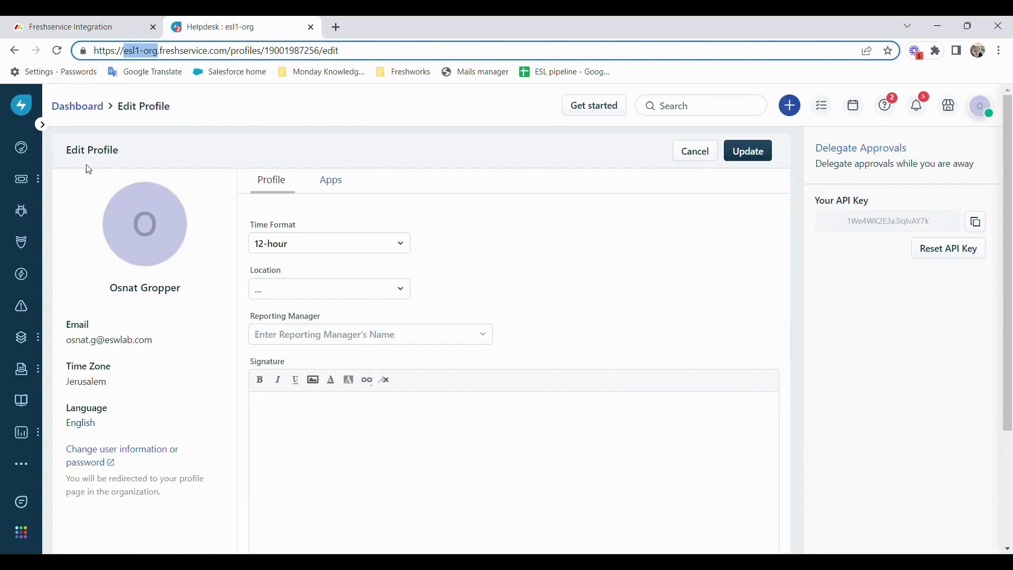
- Reveal the API key in Freshservice profile settings by passing the reCAPTCHA, then return to monday.com
click(991, 109)
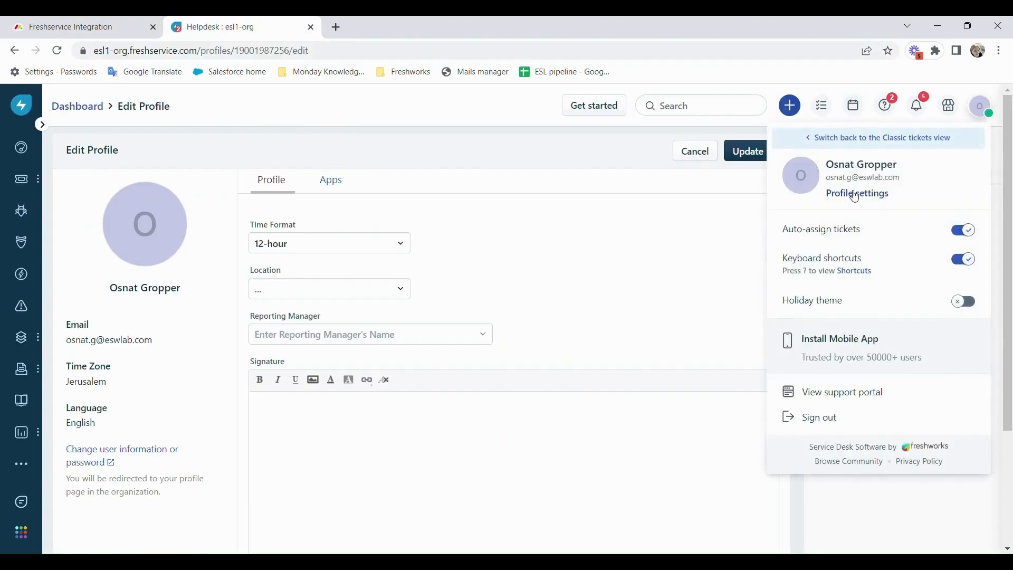
click(852, 193)
click(830, 244)
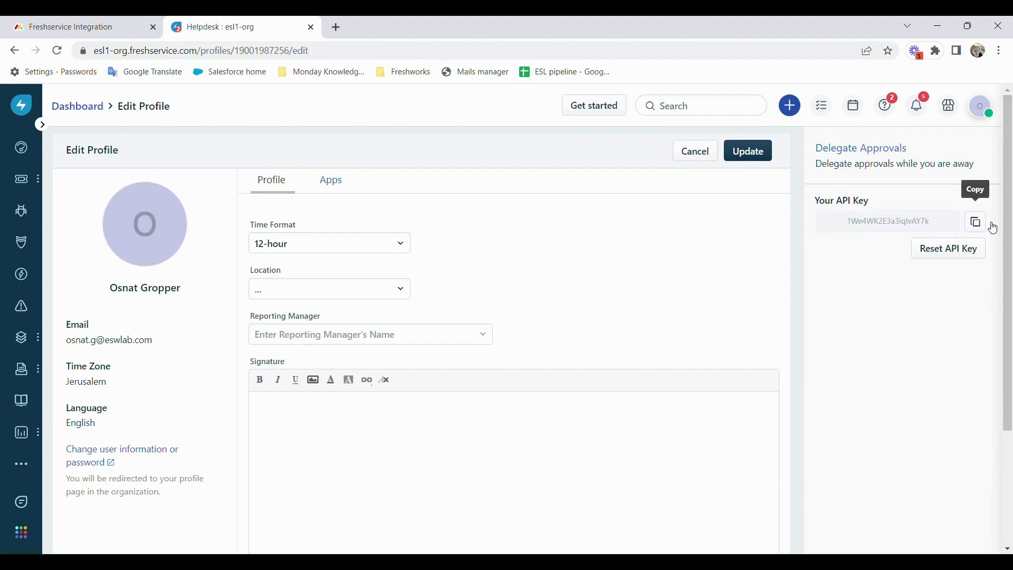
click(129, 36)
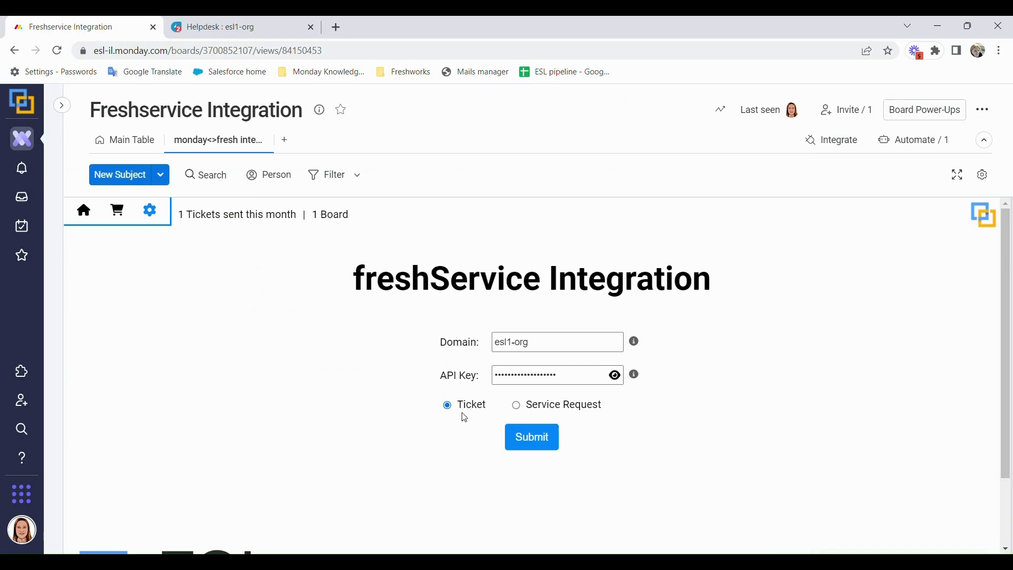
- Submit the Freshservice domain and API key, then unlock the Board Integration ticket field mapping for editing
click(531, 443)
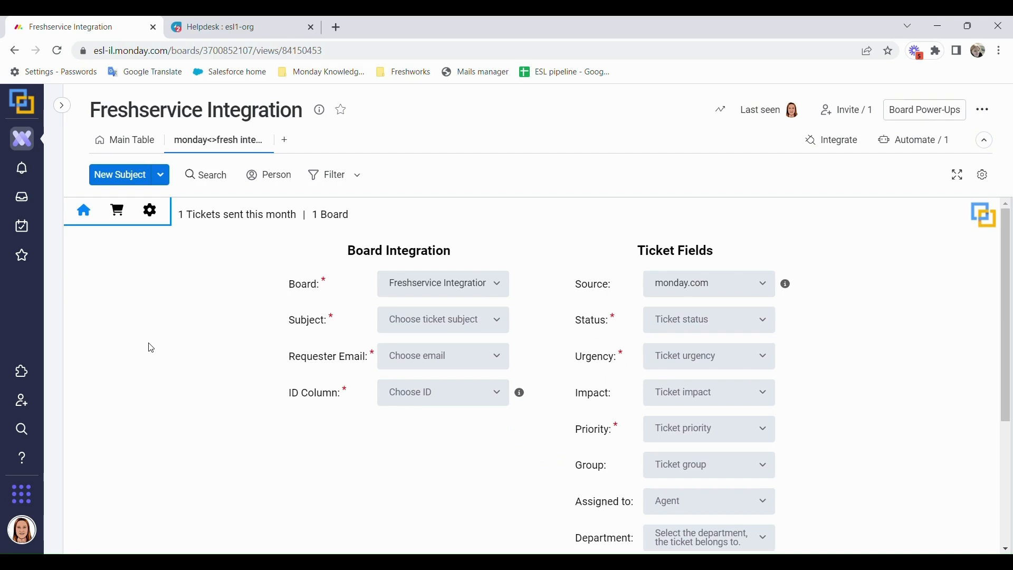
scroll(221, 330, down, 3)
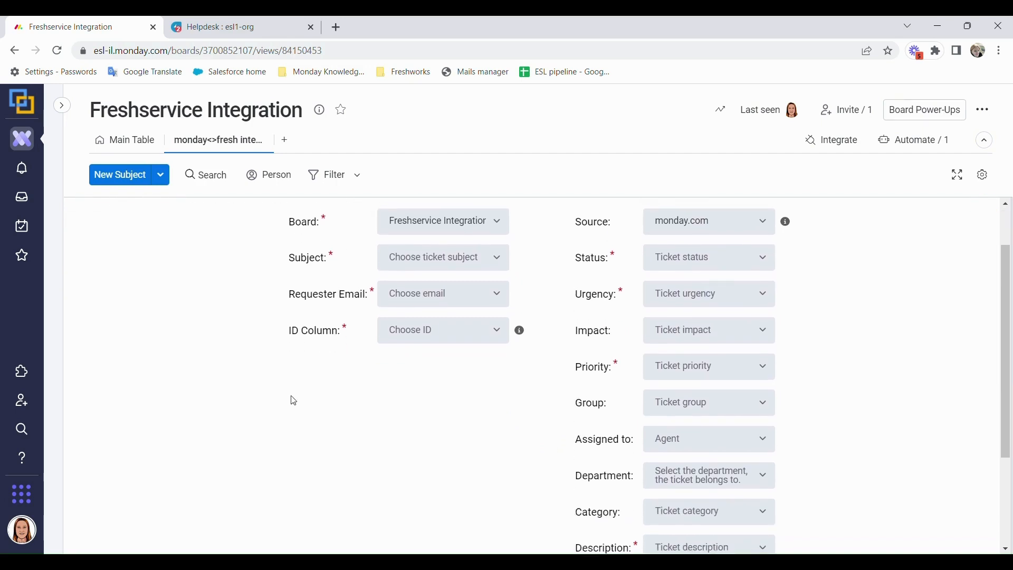
scroll(294, 401, up, 3)
scroll(571, 478, down, 10)
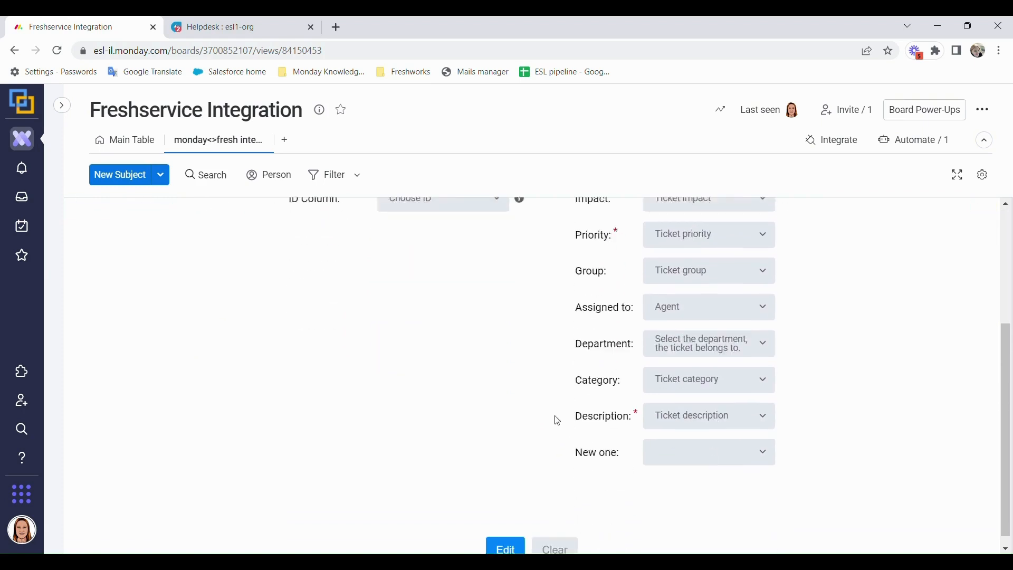
click(484, 537)
scroll(384, 479, up, 10)
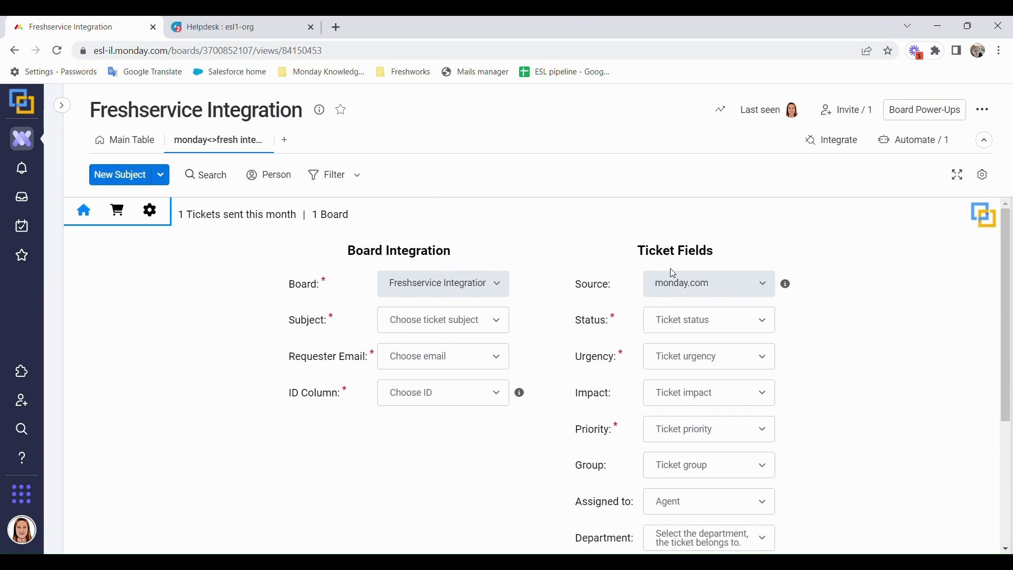
- Map ticket Subject, Requester Email and ID to the Subject, Requesters Email and ID columns
click(439, 331)
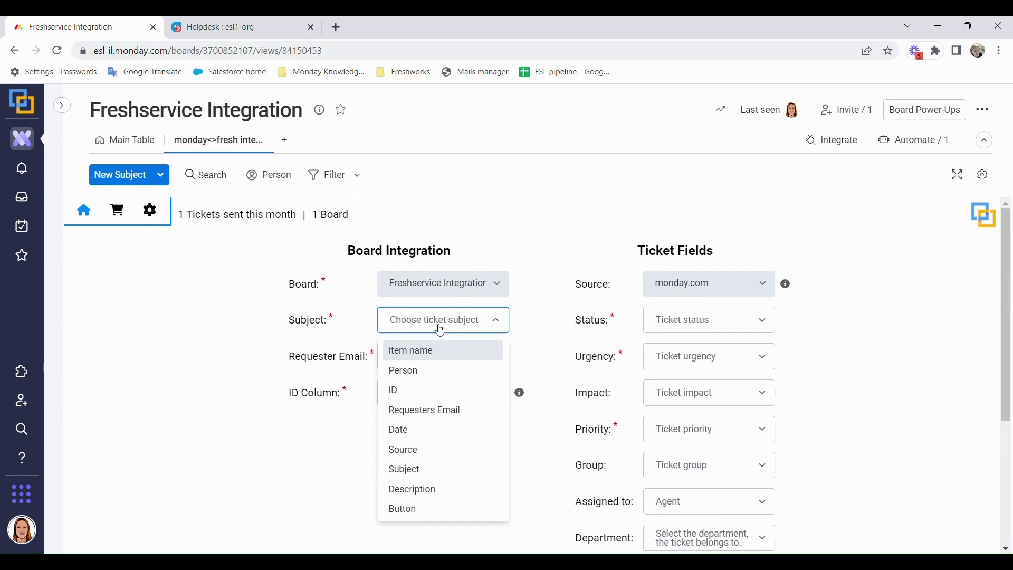
click(414, 470)
click(498, 357)
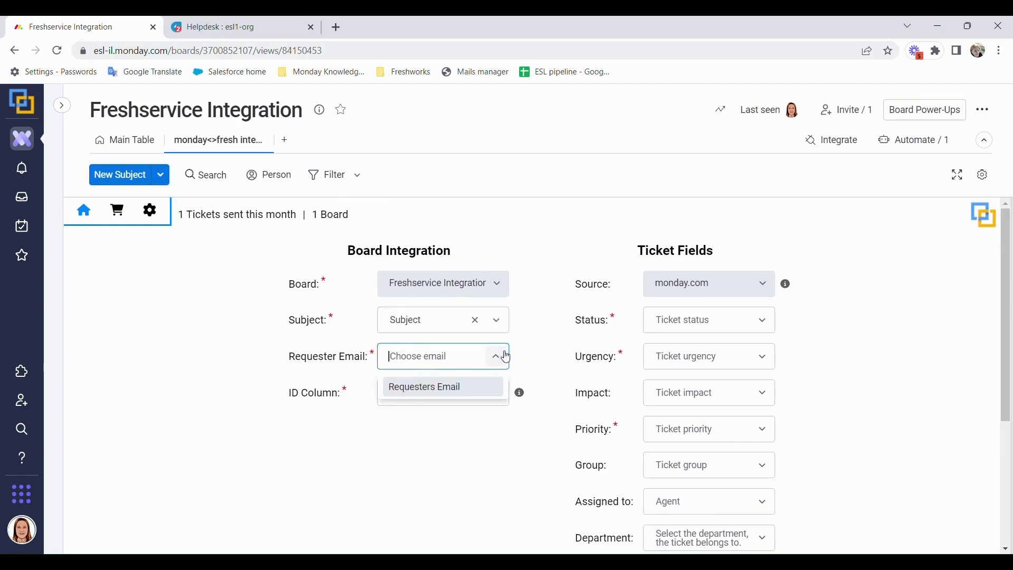
click(458, 389)
click(455, 394)
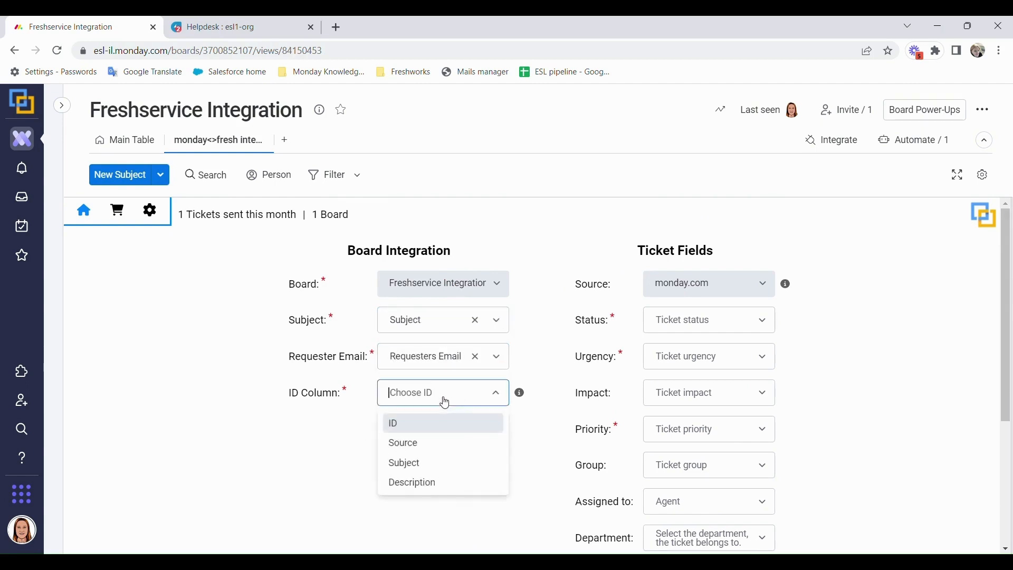
click(444, 427)
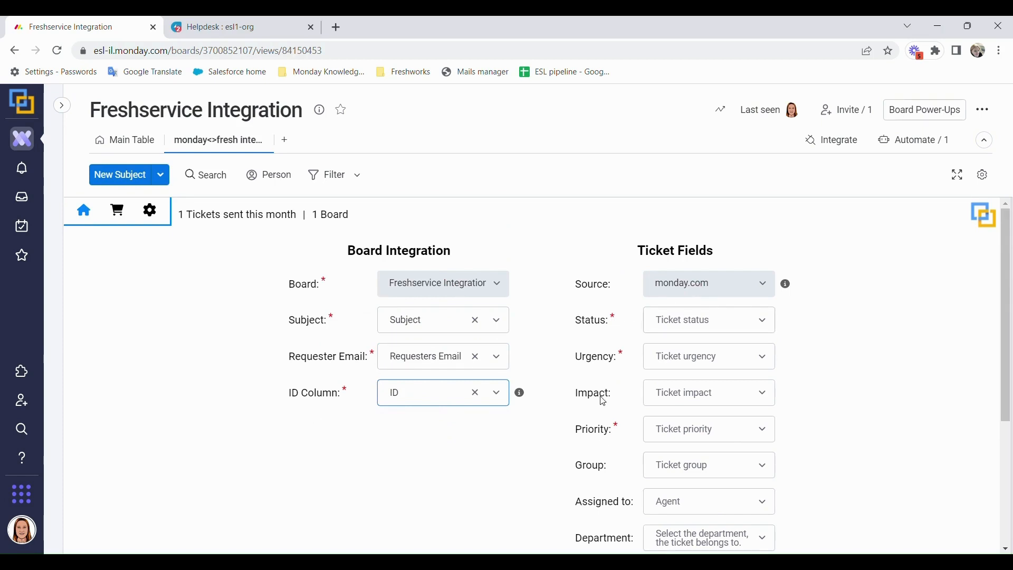
key(Down)
click(303, 433)
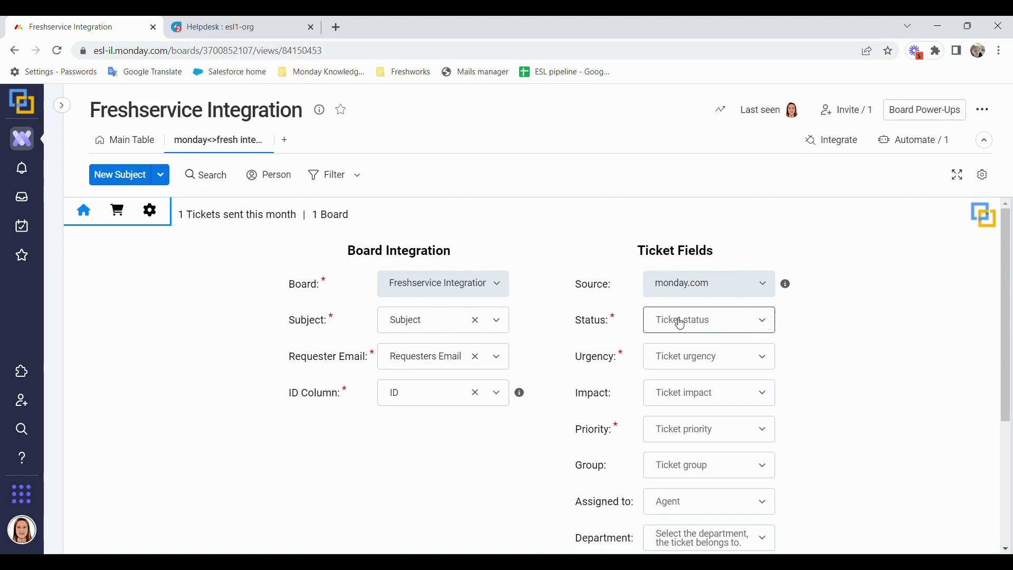
- Set ticket Status to Open, Urgency to Low and Priority to Low
click(662, 322)
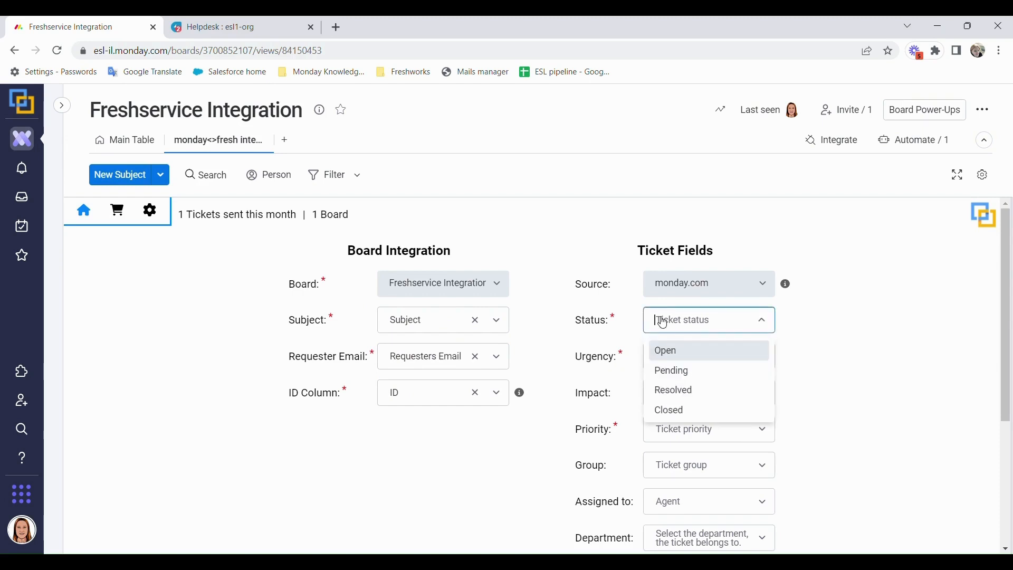
click(701, 350)
scroll(870, 283, down, 1)
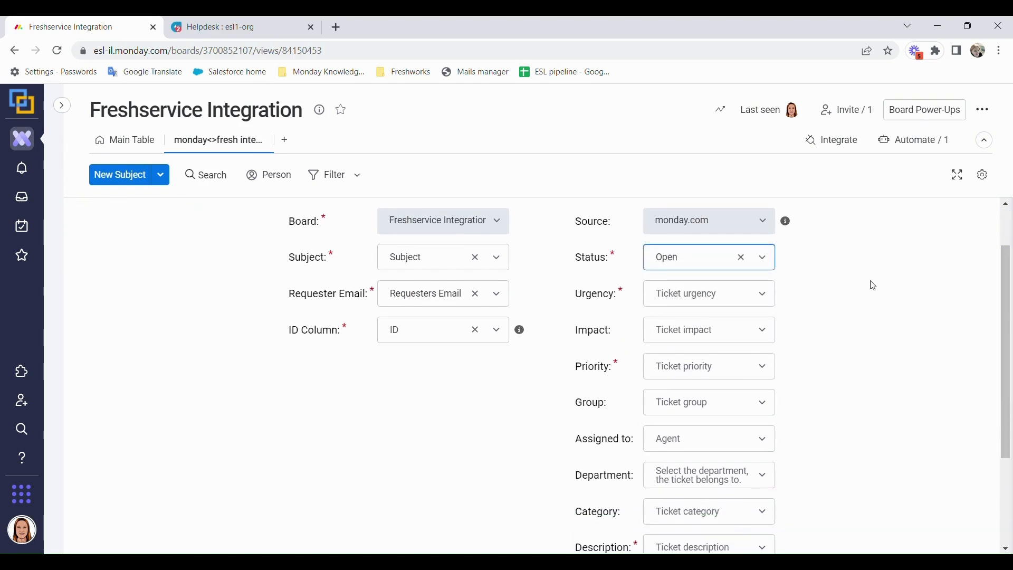
click(695, 303)
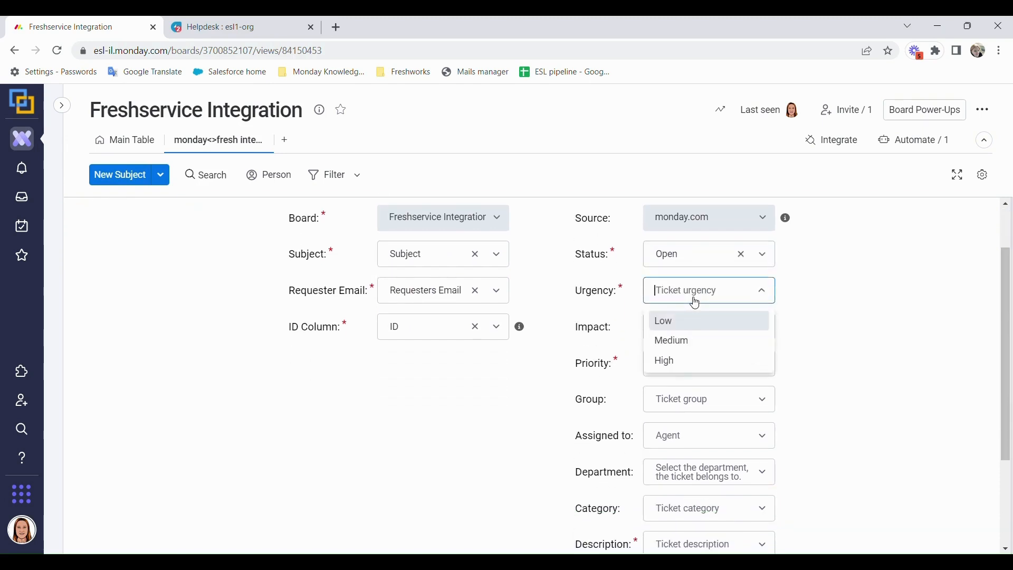
click(686, 327)
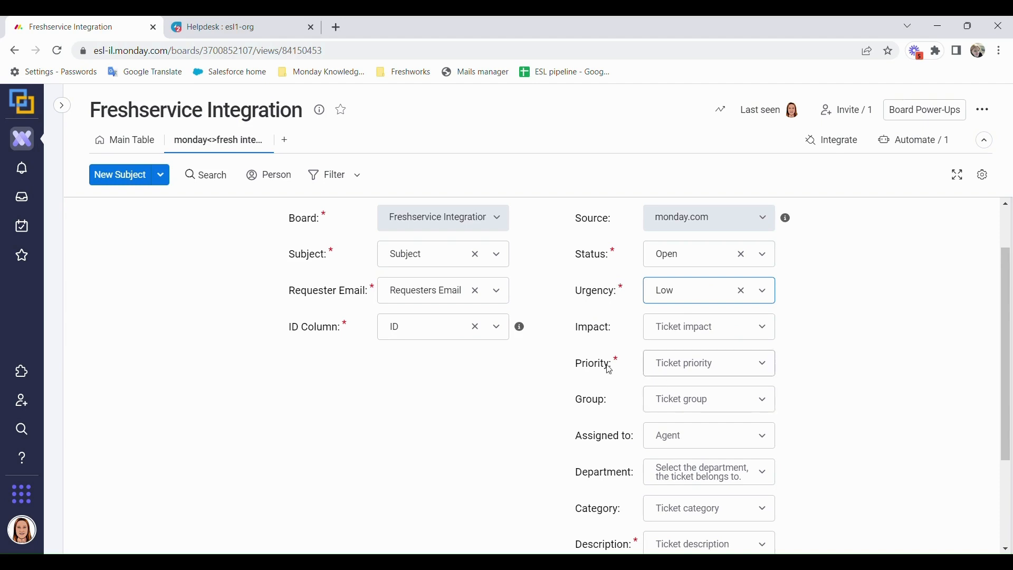
click(707, 363)
click(705, 402)
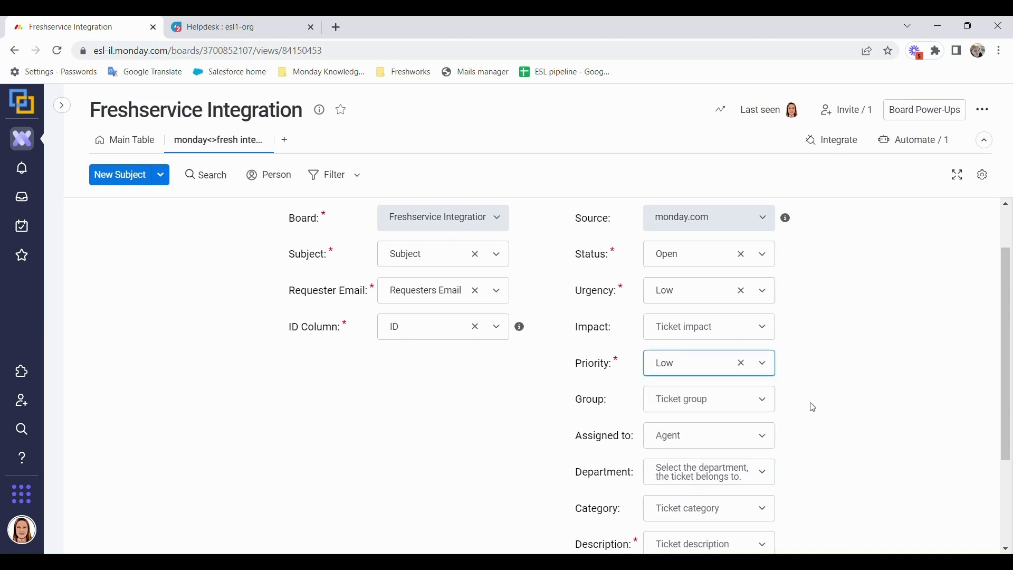
- Map ticket Description to the Description column and save the field settings
scroll(810, 405, down, 3)
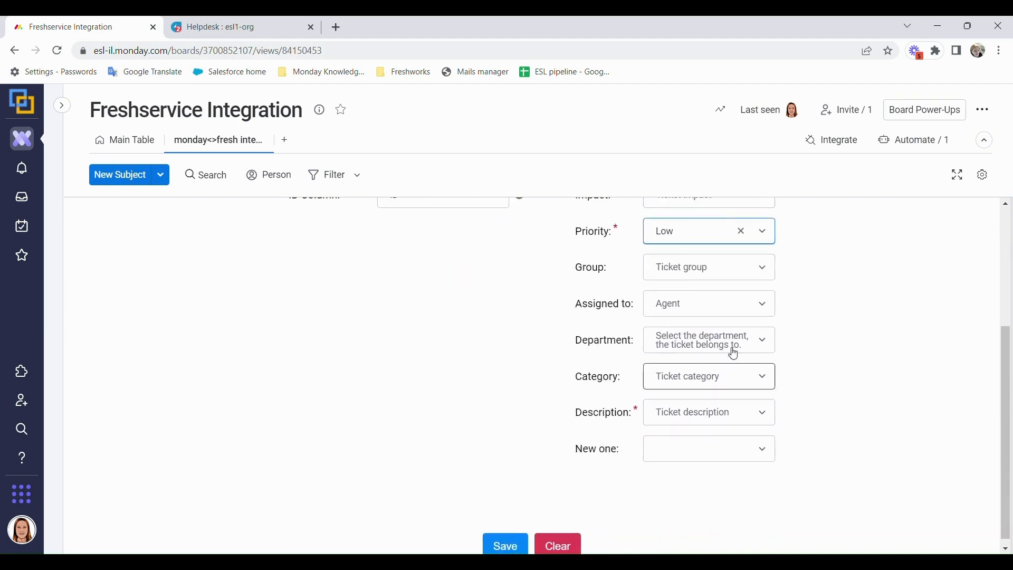
click(702, 413)
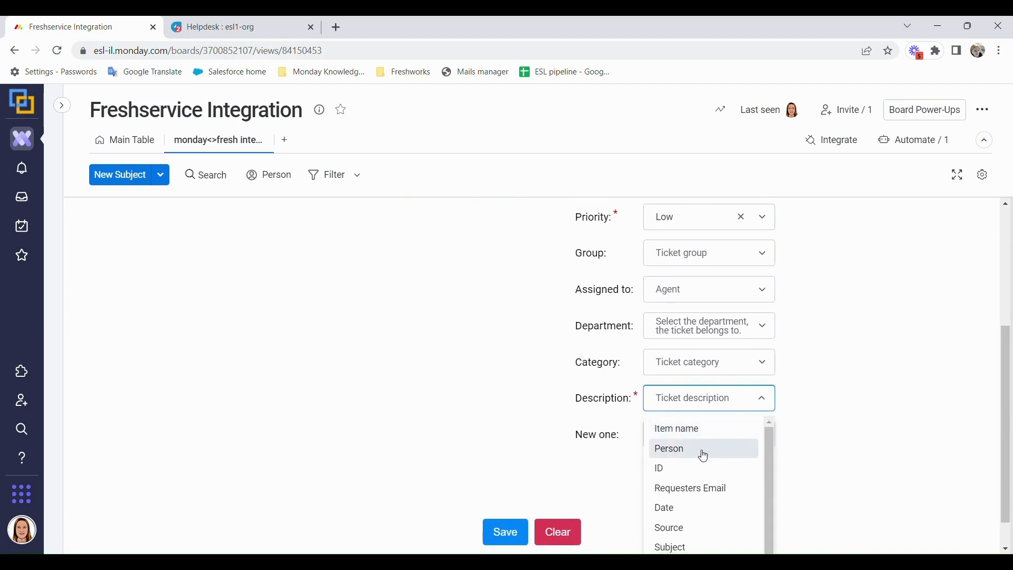
scroll(719, 533, down, 2)
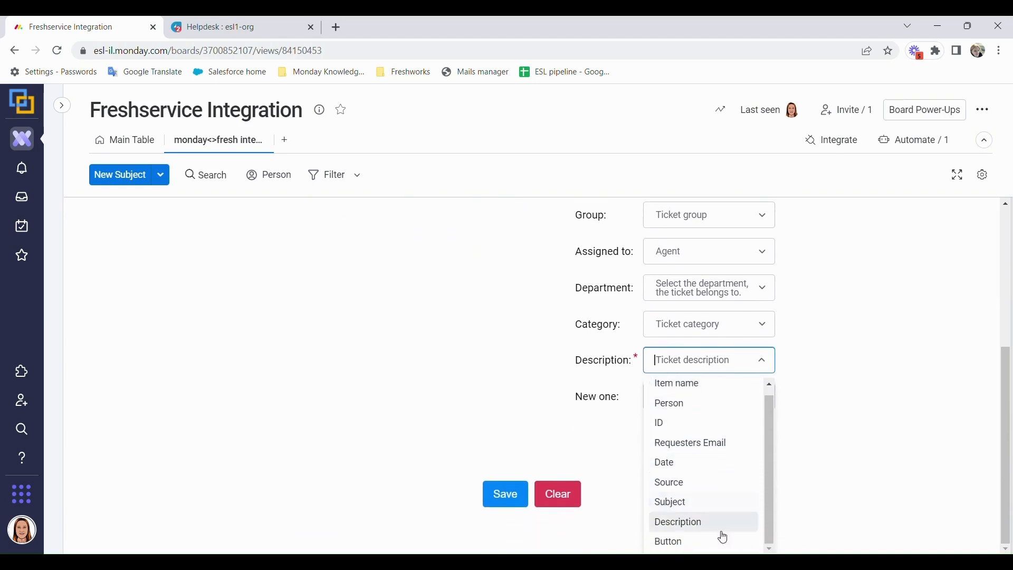
click(719, 520)
click(506, 537)
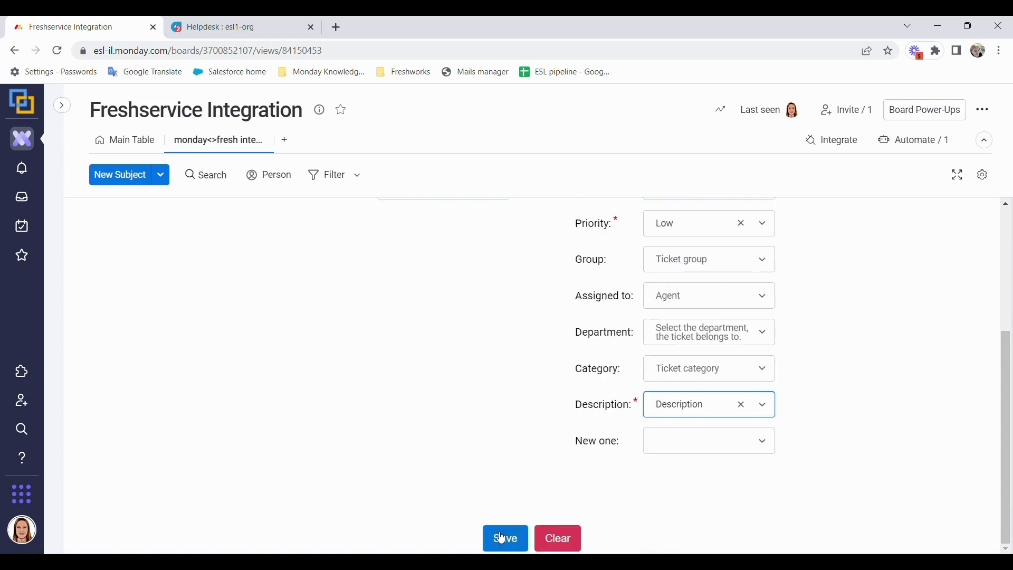
scroll(485, 462, up, 1)
scroll(485, 463, up, 3)
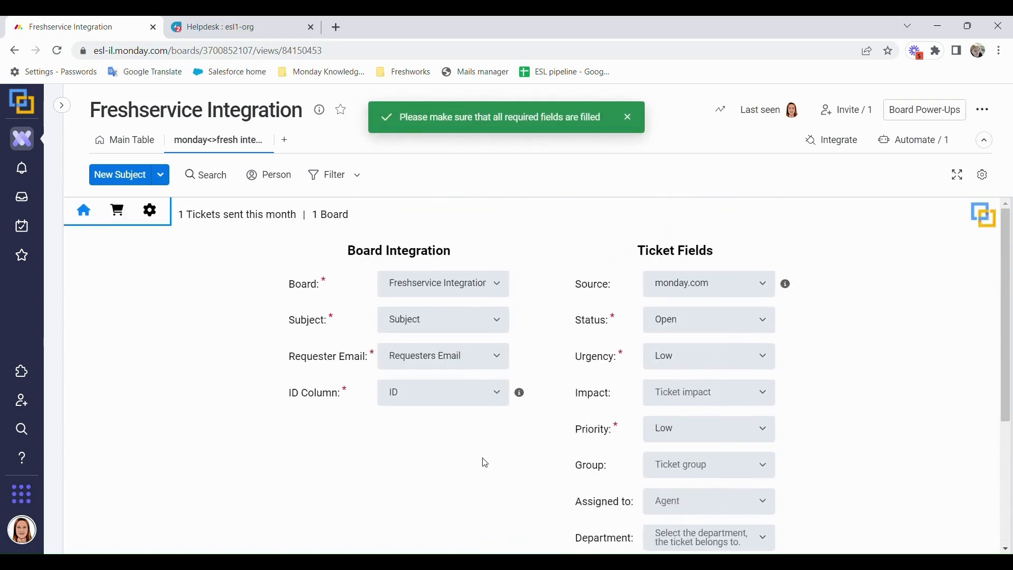
click(144, 151)
- Add the monday<>fresh 'When Button clicked Send ticket' recipe, triggered by the Button column
click(826, 140)
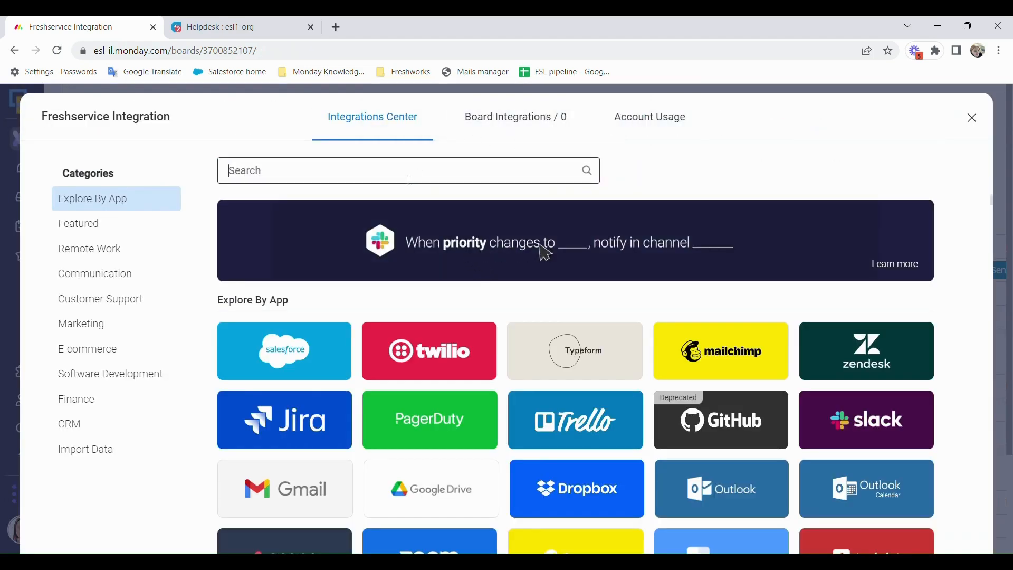
click(411, 183)
text(fresh)
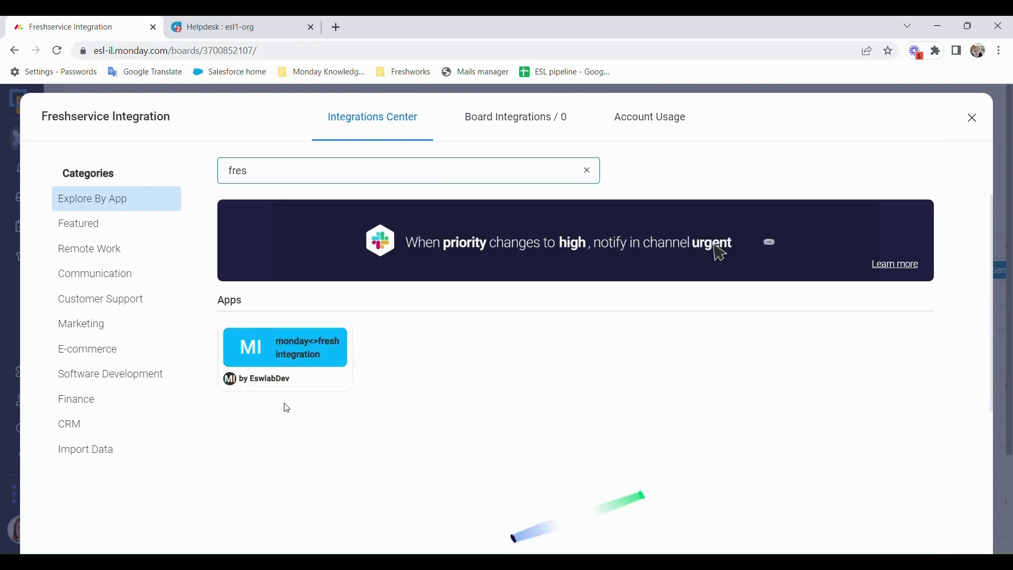
click(330, 353)
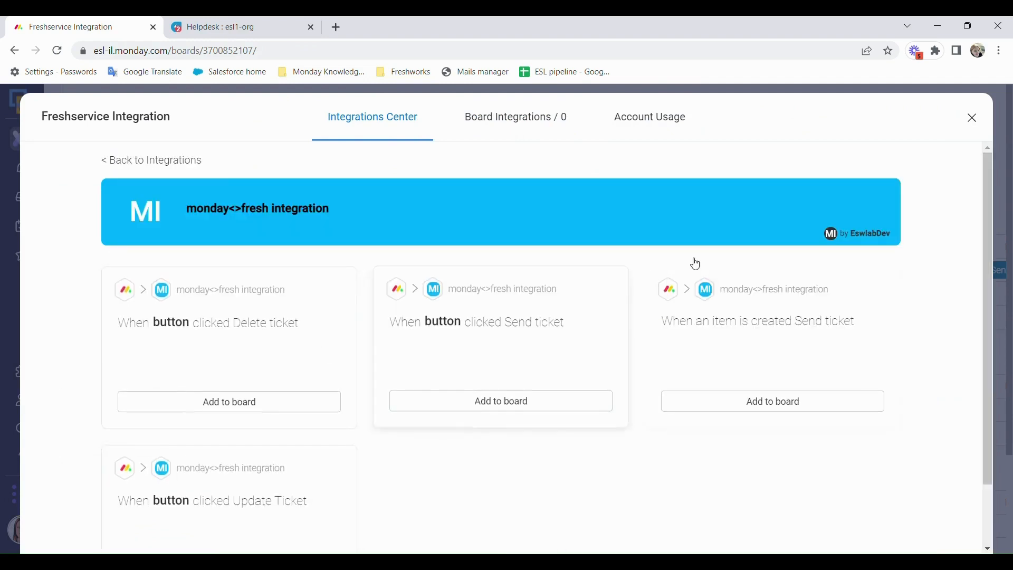
click(499, 400)
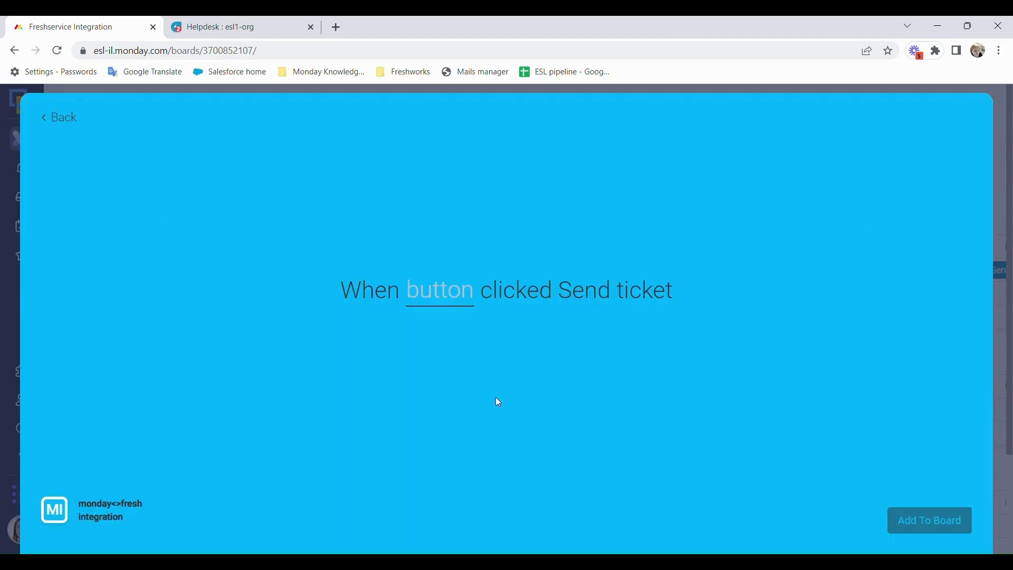
click(454, 305)
click(449, 349)
click(920, 522)
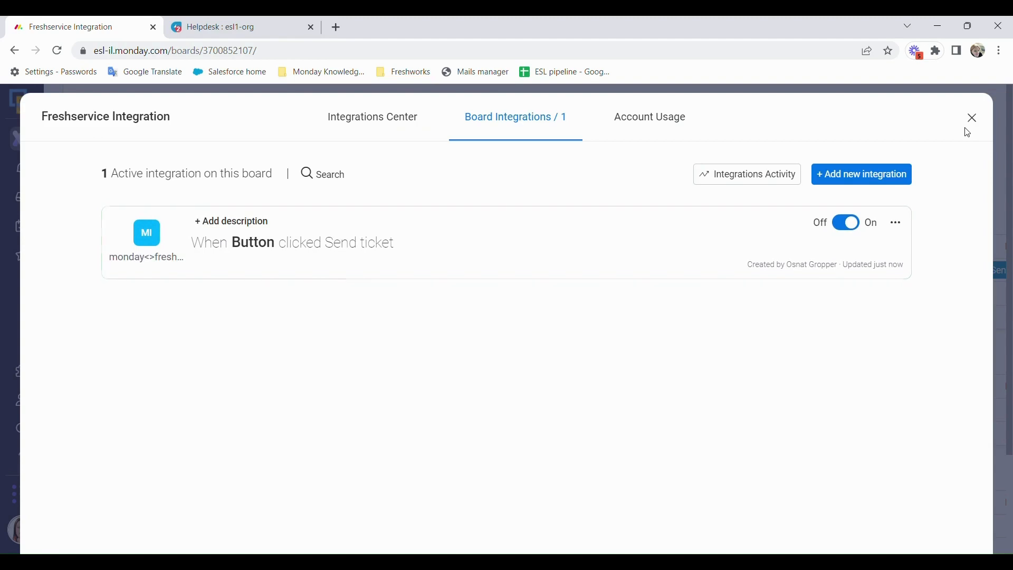
click(973, 121)
click(147, 300)
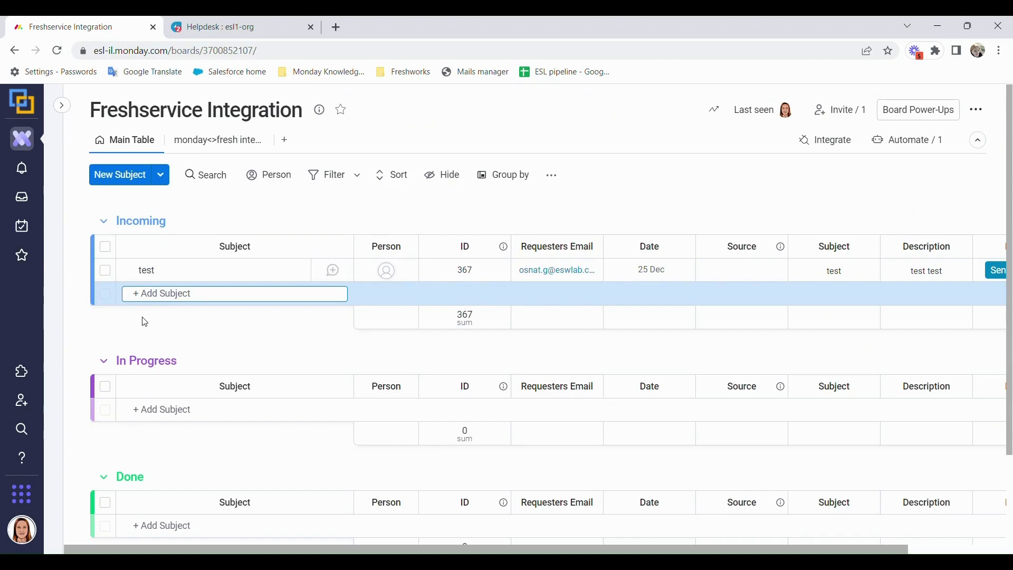
- Create Incoming item 'how to video not working' and enter the requester's e-mail
text(how to video not working)
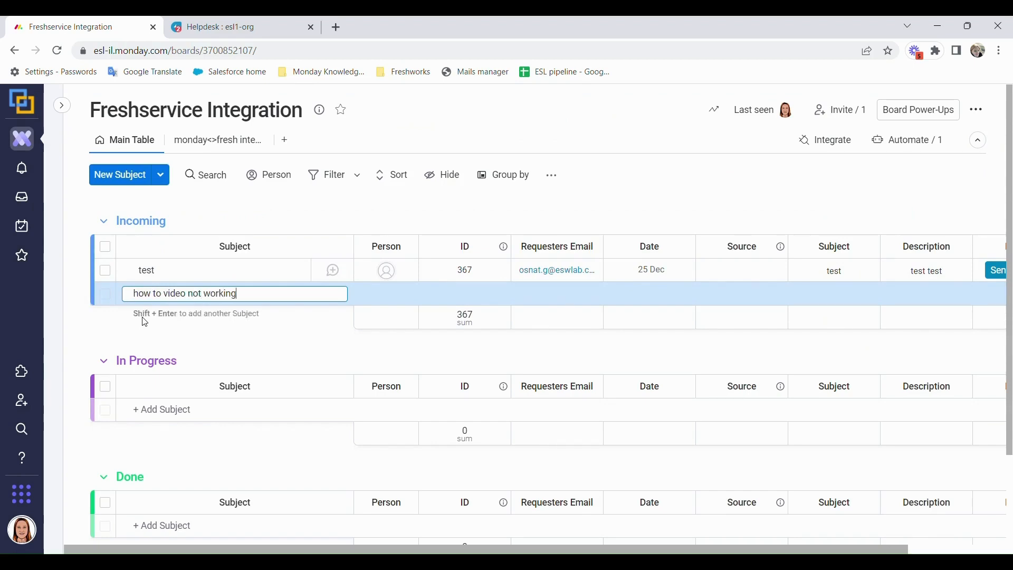
key(Return)
click(526, 295)
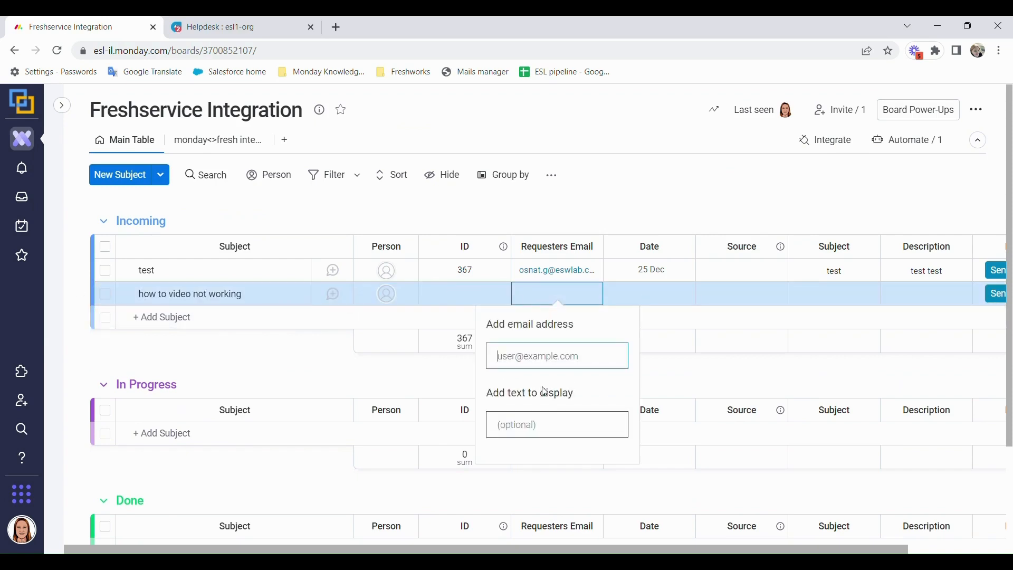
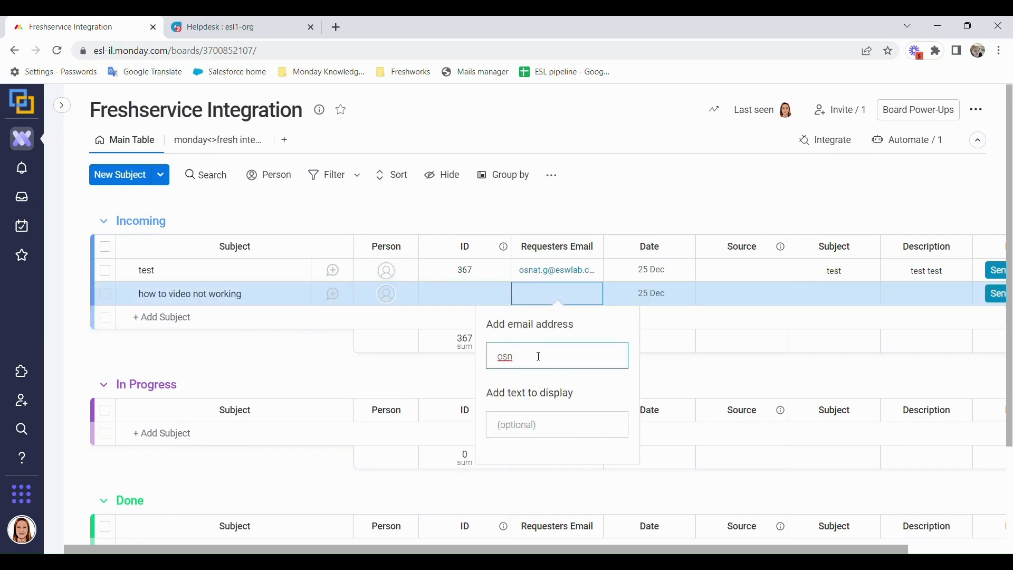
key(Return)
key(Return)
click(696, 366)
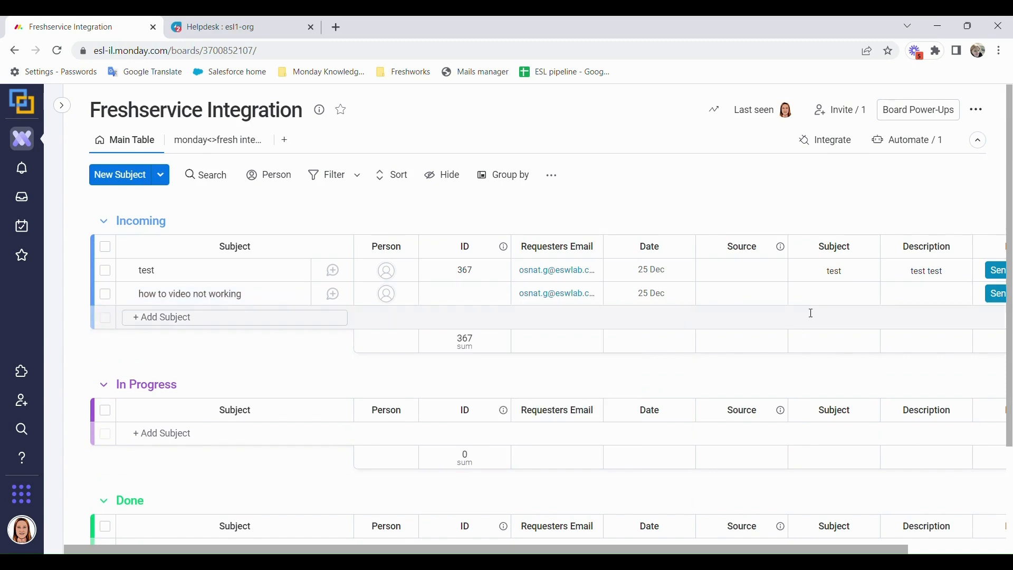
- Fill the item's Subject 'video not working' and Description 'video not playing'
click(811, 296)
text(video not)
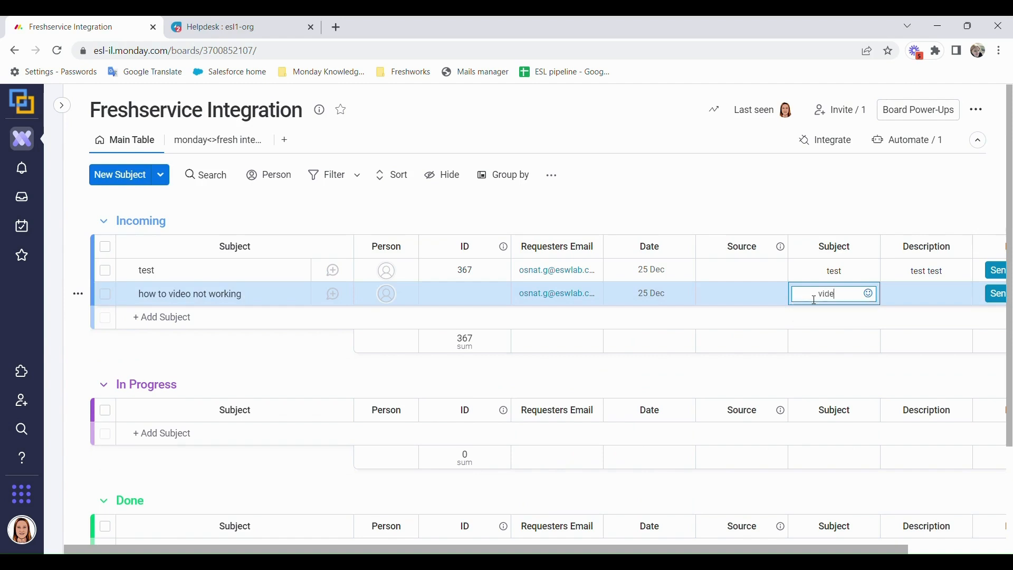
text(ing)
key(Return)
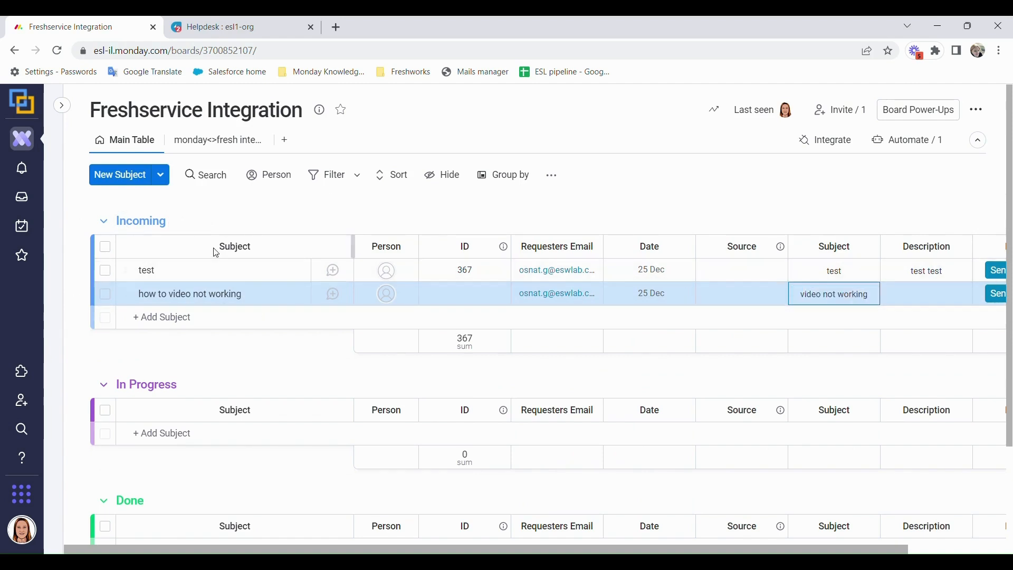
click(890, 293)
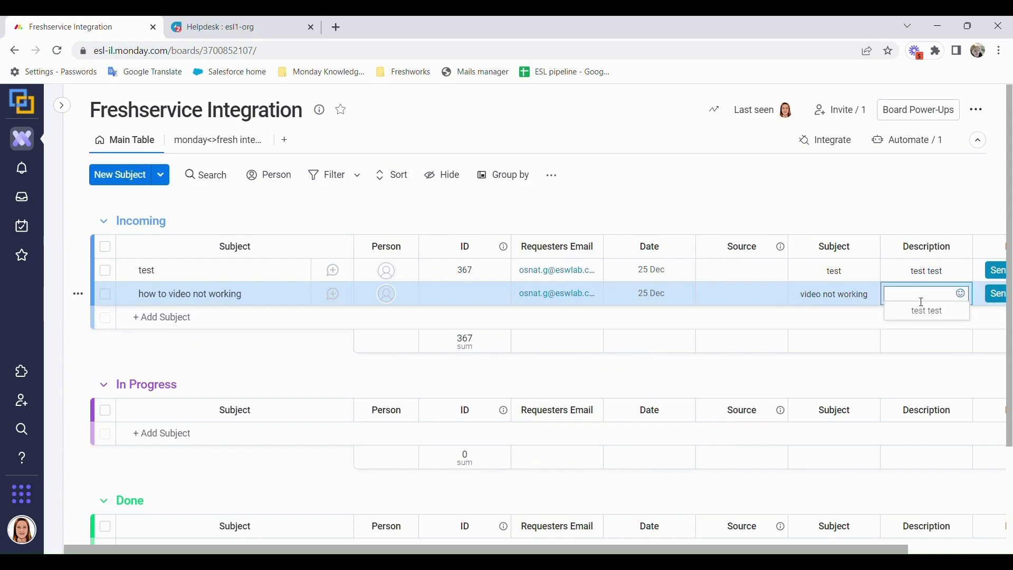
text(video not playing)
key(Return)
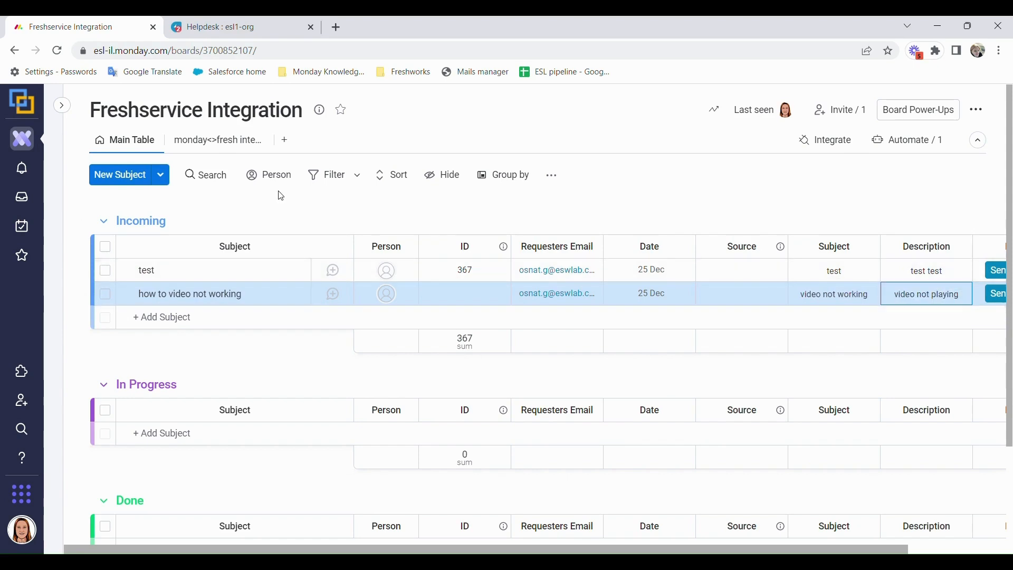
click(232, 140)
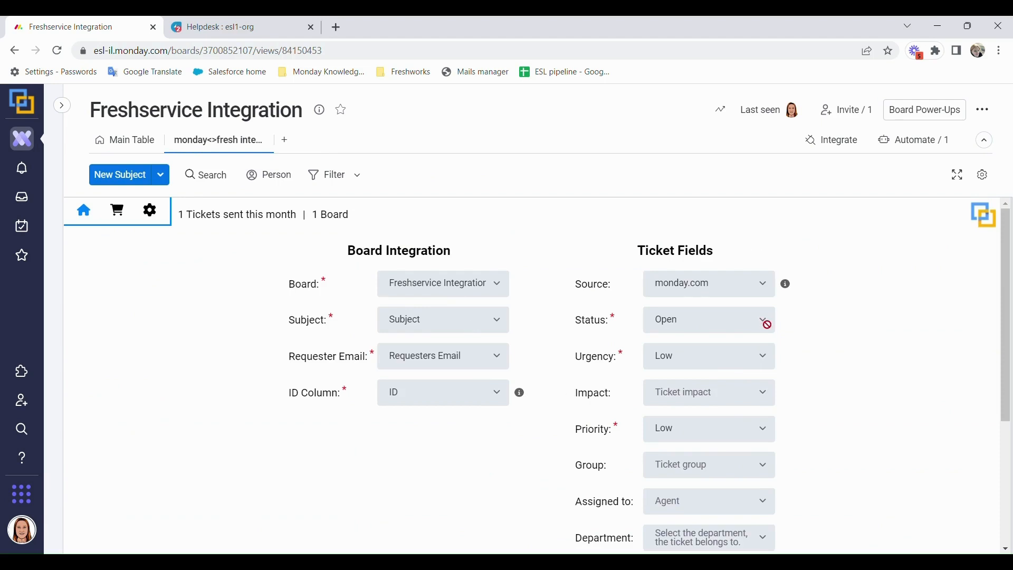
- Back on the Main Table, check the board's active integrations
scroll(707, 393, down, 4)
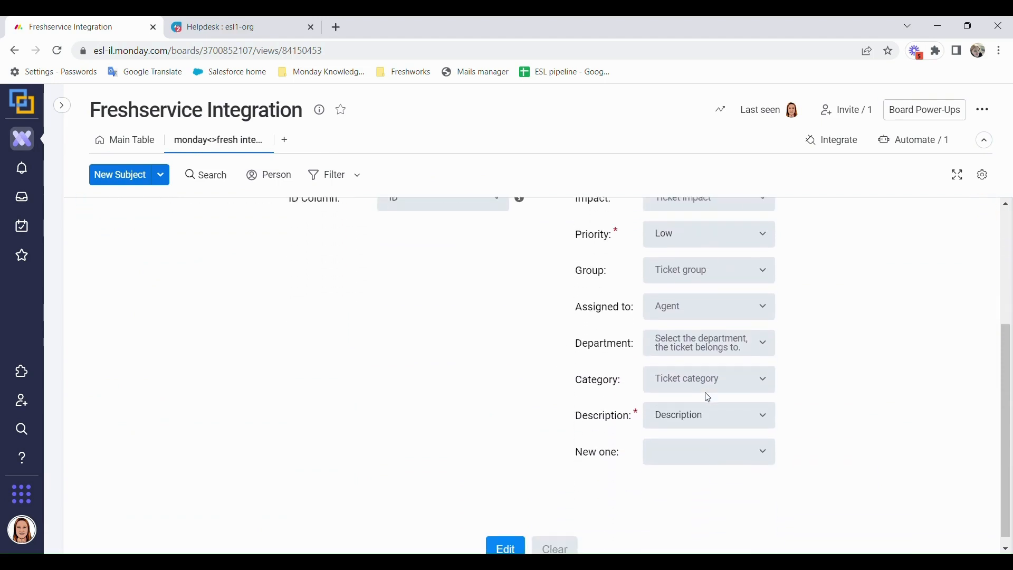
scroll(580, 464, up, 5)
click(132, 142)
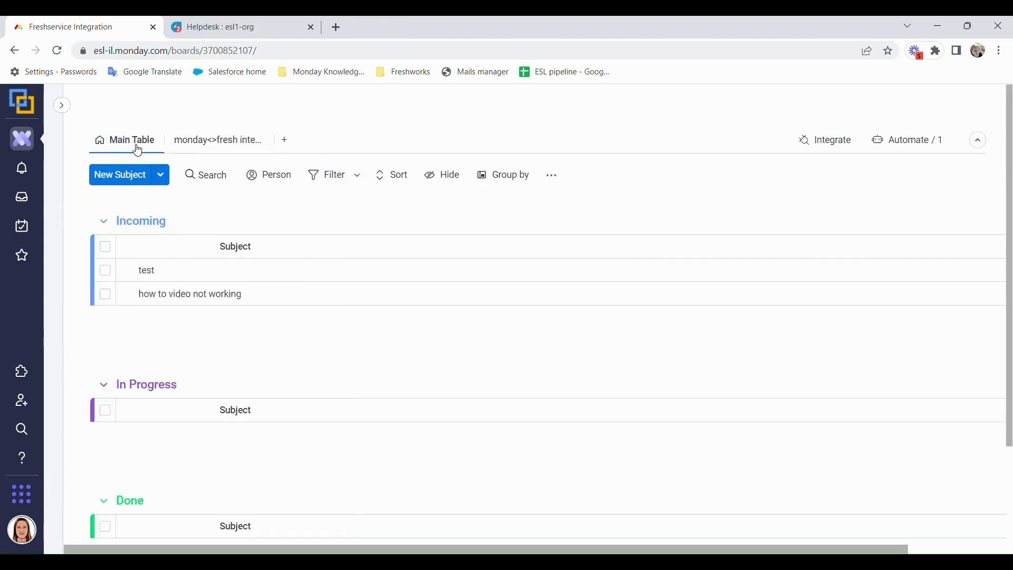
click(831, 141)
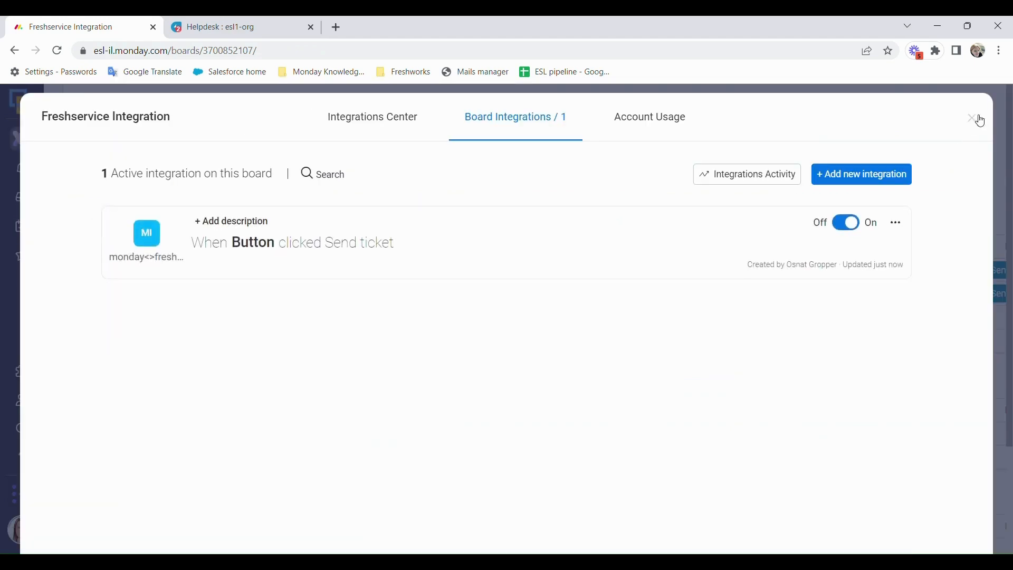
click(970, 115)
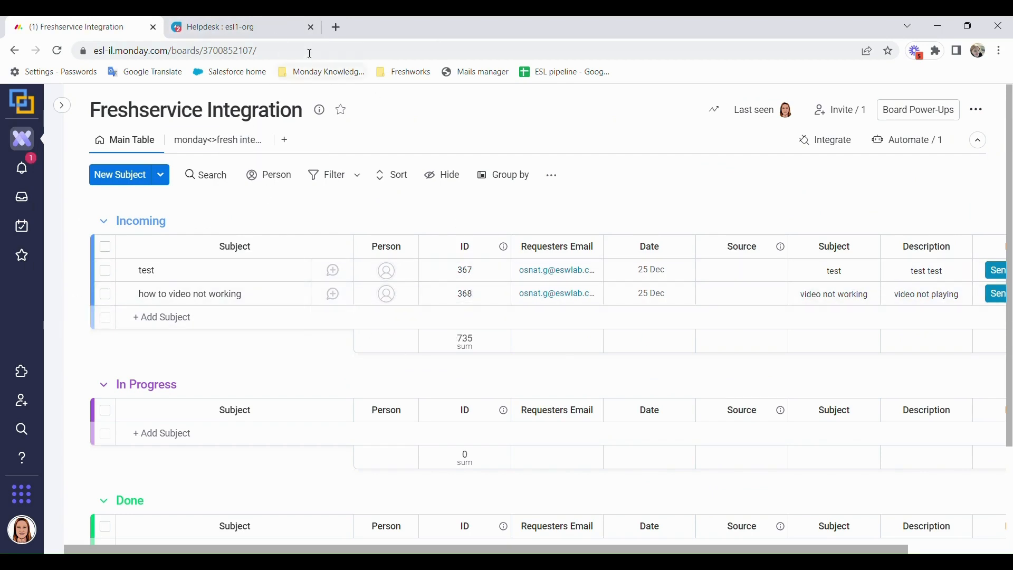
- In Freshservice's ticket list, open ticket INC-368 'video not working'
click(285, 27)
mouse_move(21, 179)
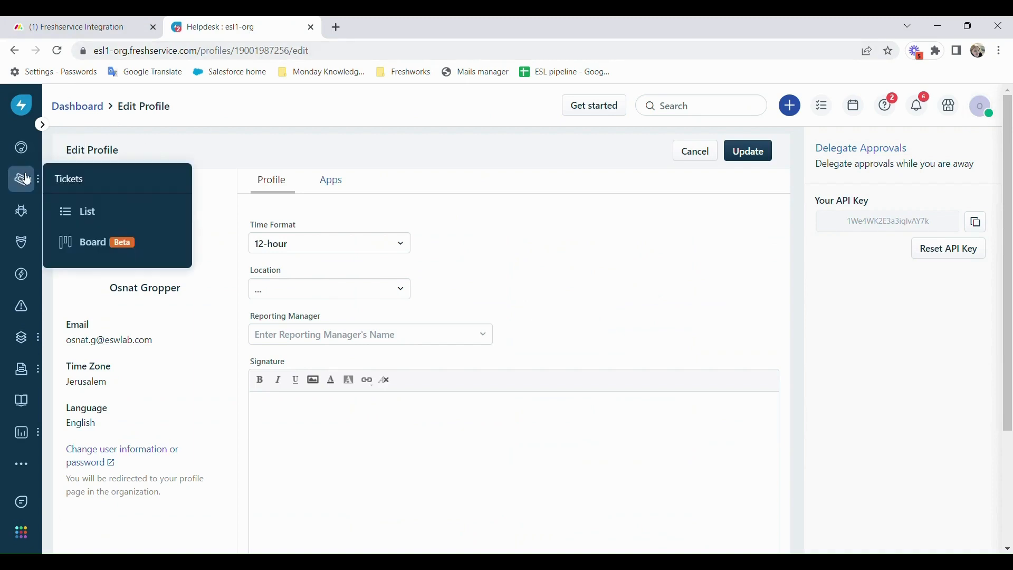
click(79, 210)
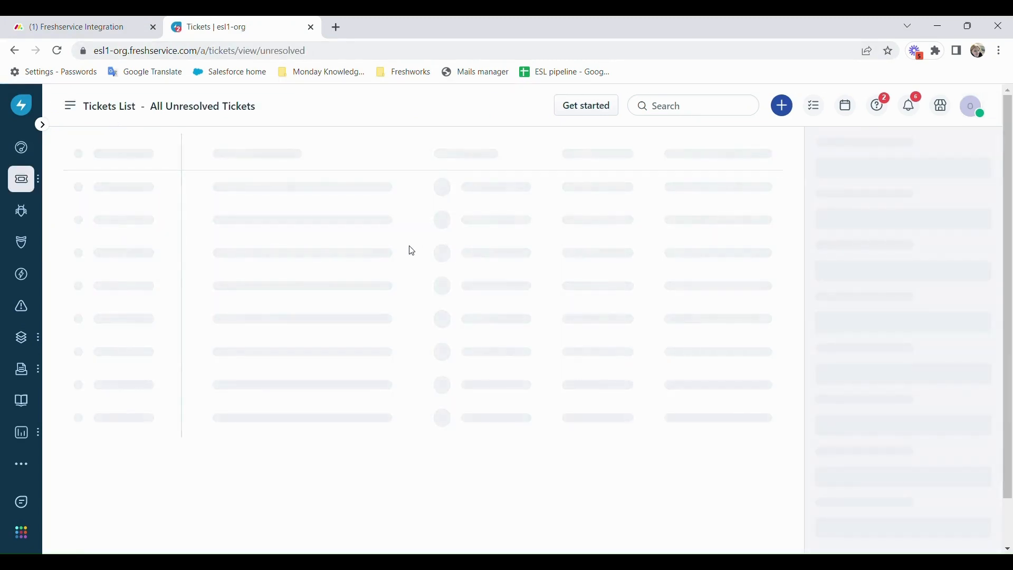
click(158, 210)
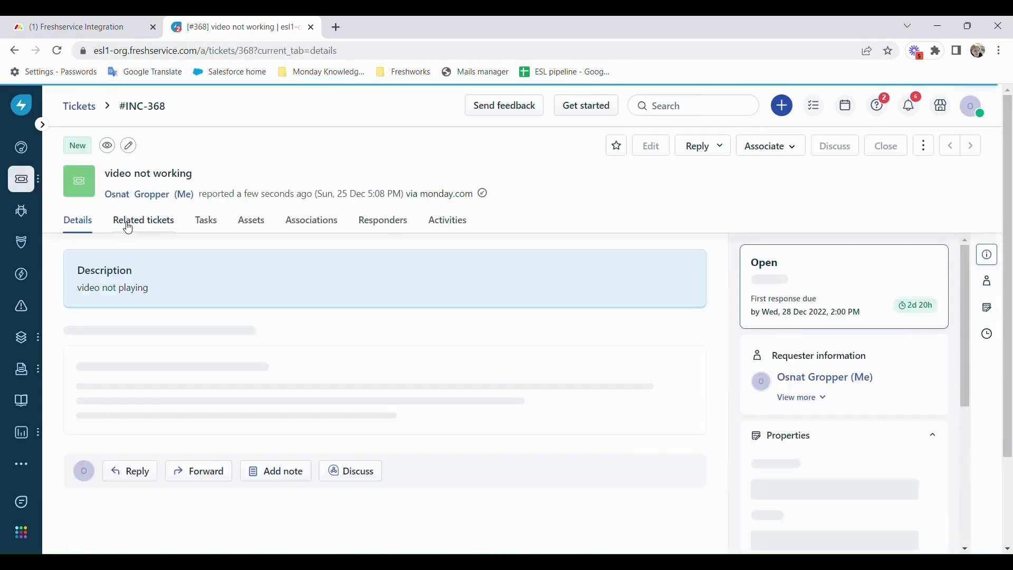